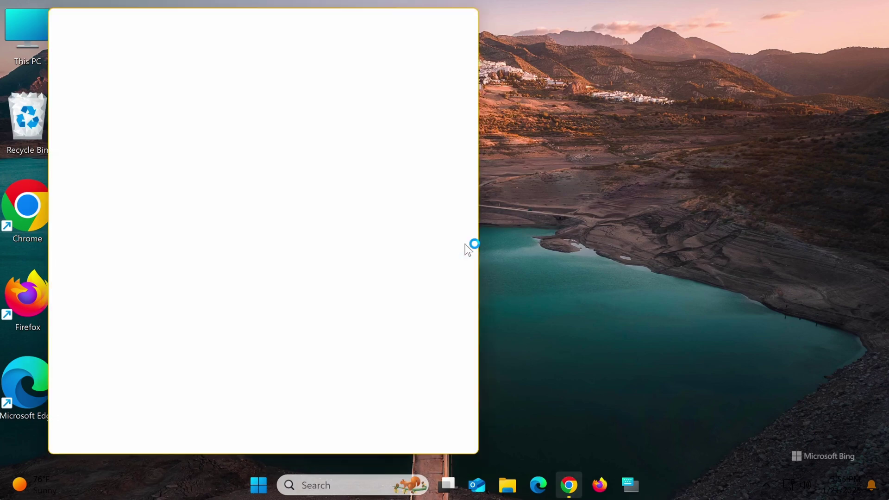
Maximize Chrome and load the livelywallpaper.net website
left_click(440, 12)
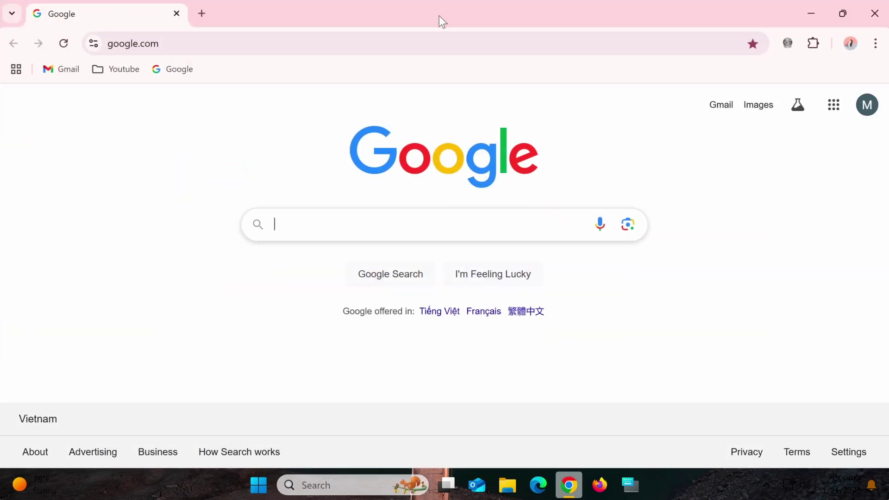
left_click(403, 41)
type("livelywall")
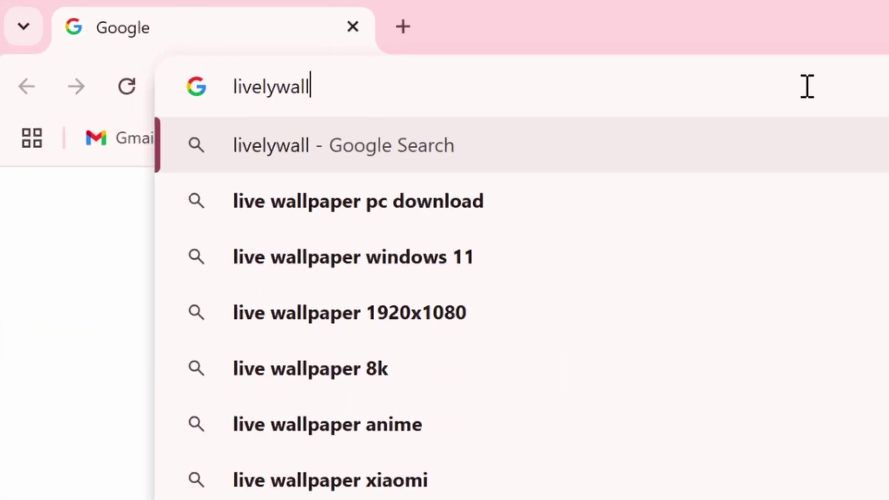
type("paper.net")
key("Return")
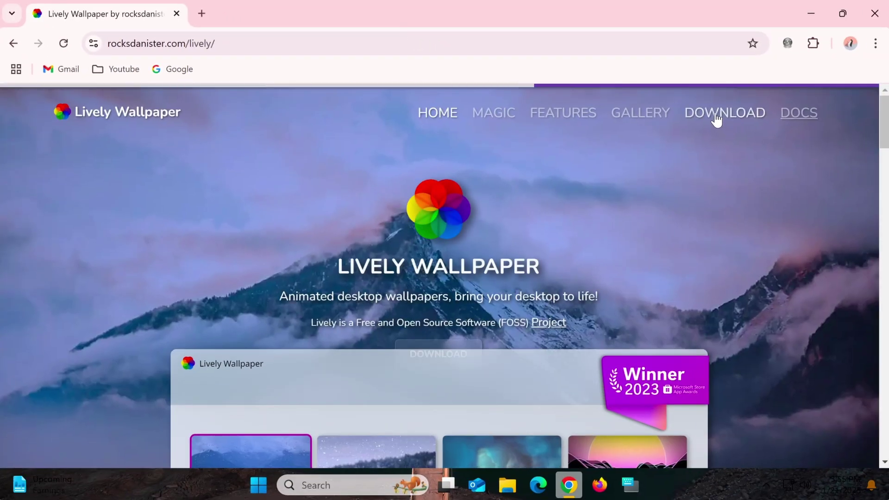
Download the Windows 64-bit installer, lively_setup_x86_full_v2108.exe, and show the recent downloads list
left_click(717, 114)
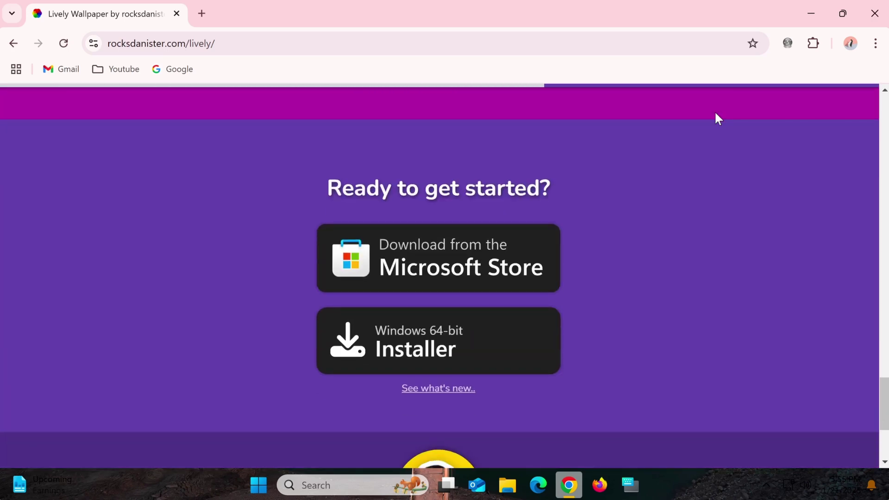
left_click(424, 345)
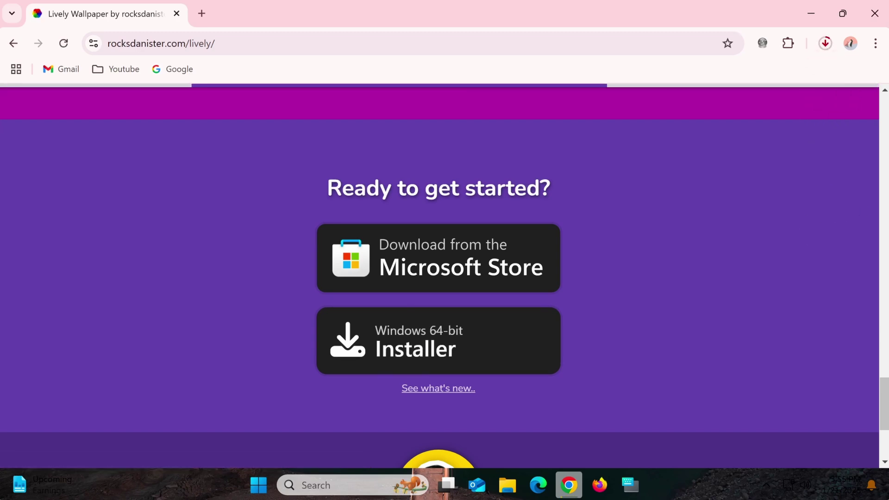
left_click(827, 44)
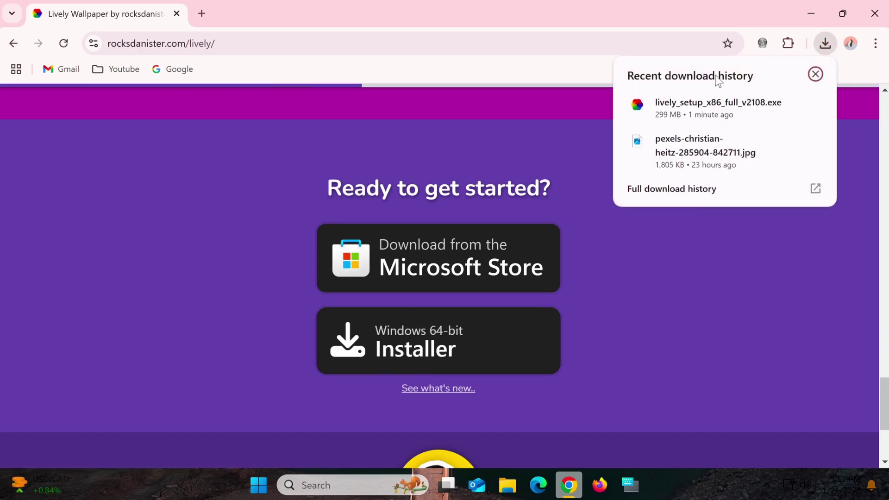
Run lively_setup_x86_full_v2108.exe from the Downloads folder in File Explorer
left_click(788, 105)
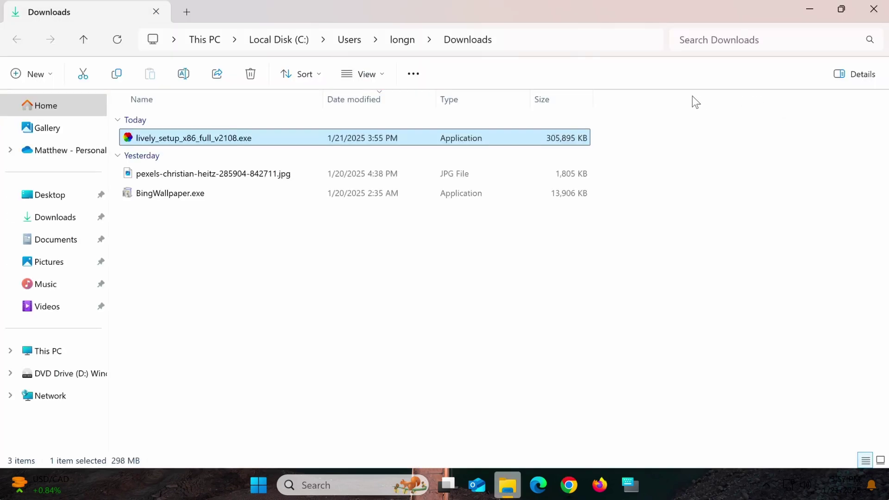
double_click(220, 143)
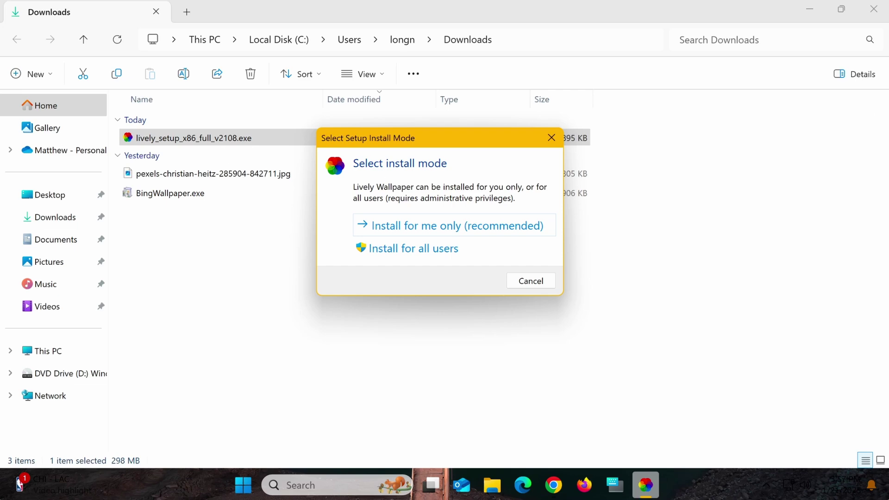
Install Lively Wallpaper for the current user in English, with default location and a desktop shortcut, then launch it
left_click(412, 229)
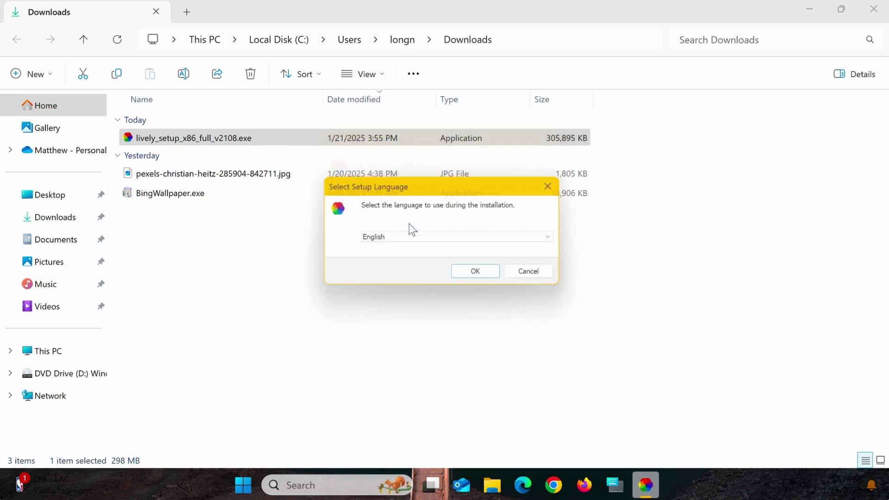
left_click(476, 276)
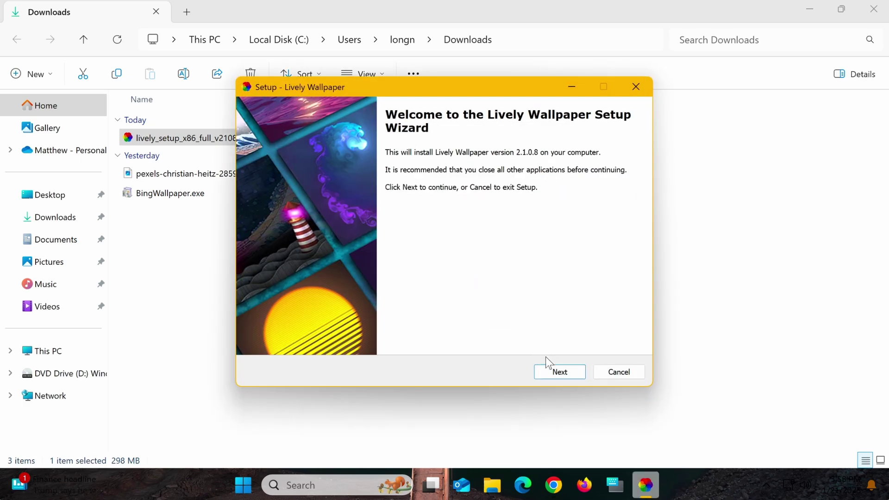
left_click(560, 372)
key("alt+a")
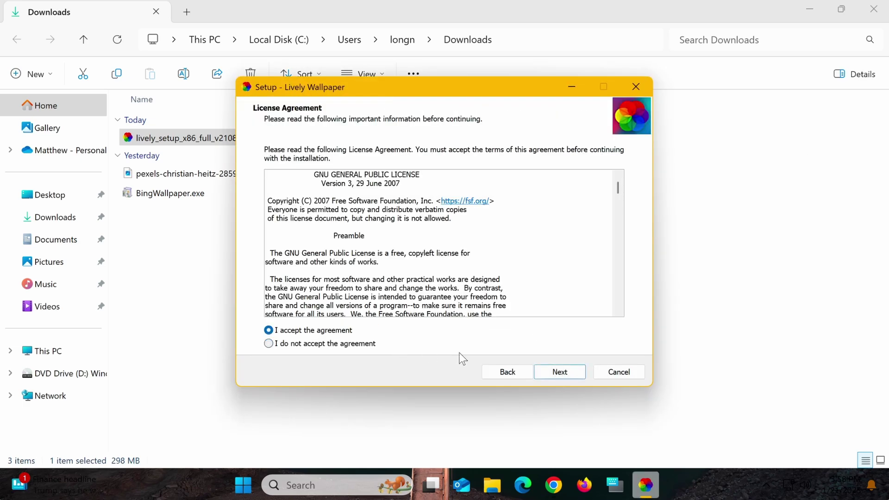
left_click(556, 376)
left_click(556, 376)
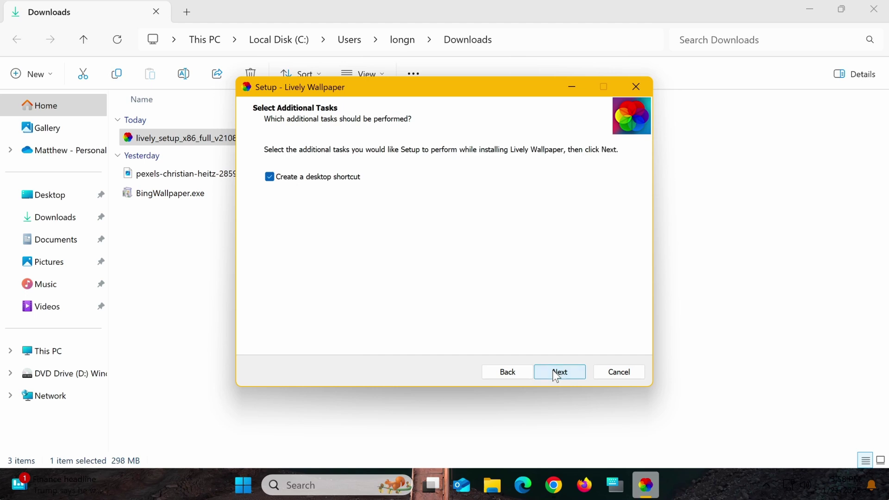
left_click(554, 375)
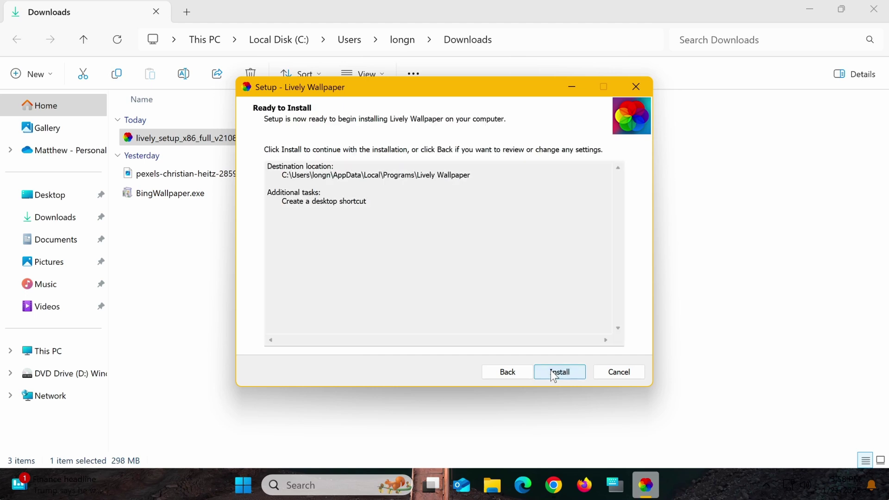
left_click(551, 372)
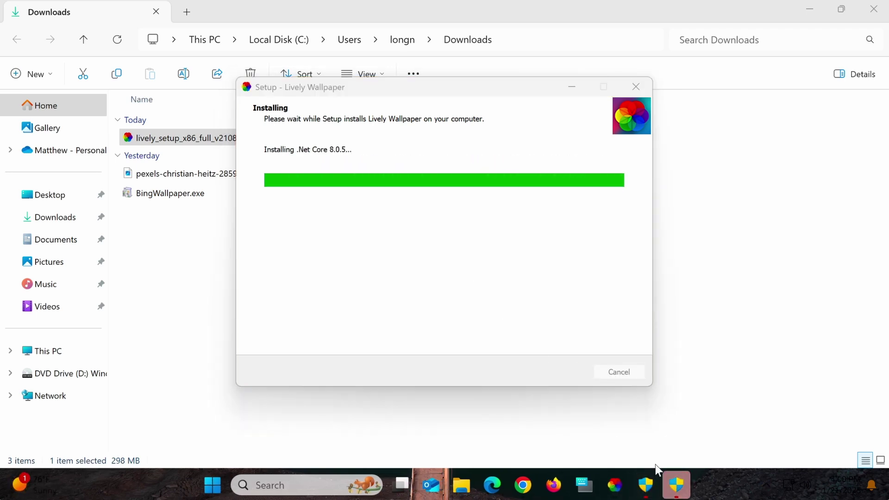
left_click(676, 487)
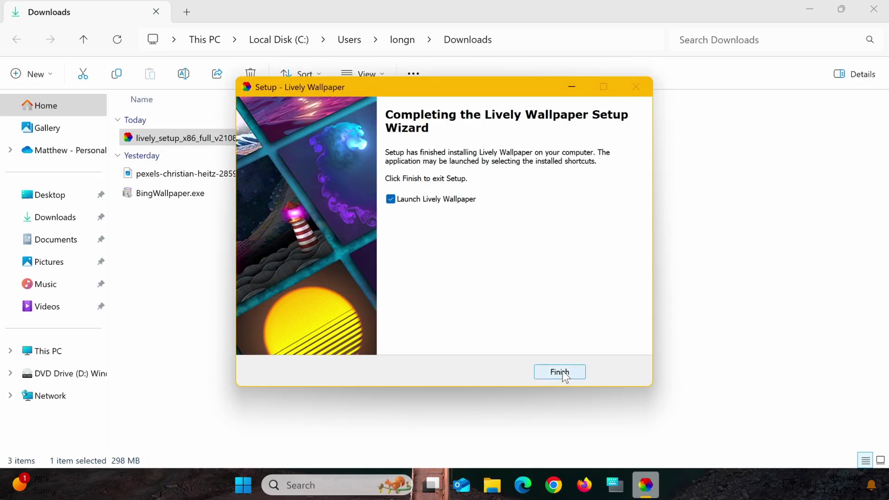
left_click(560, 373)
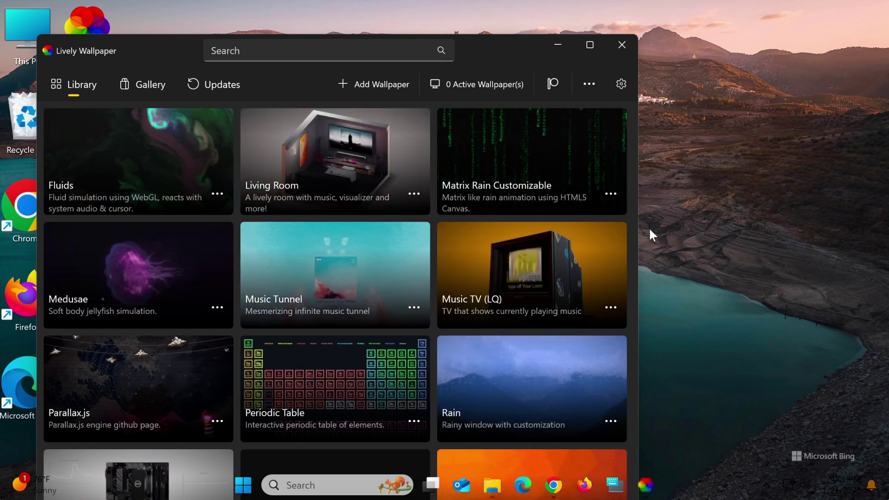
Apply the Rain wallpaper, check it on the desktop, then restore Lively maximized
left_click(497, 344)
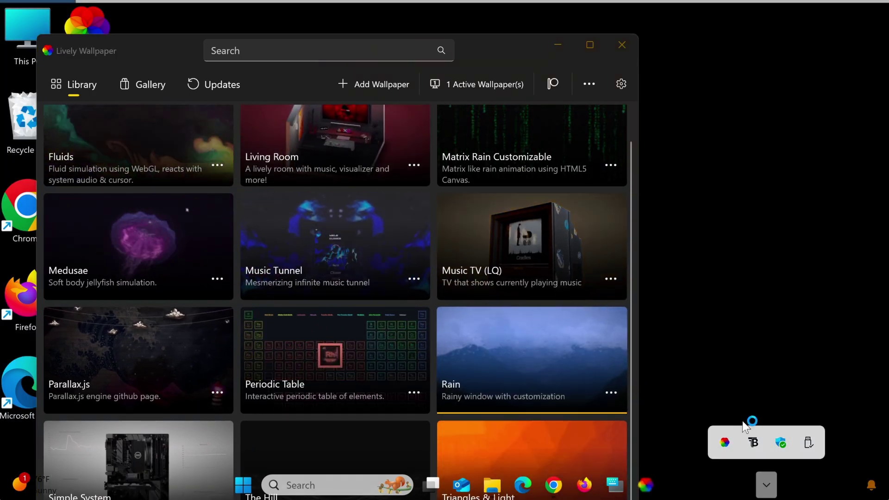
left_click(767, 485)
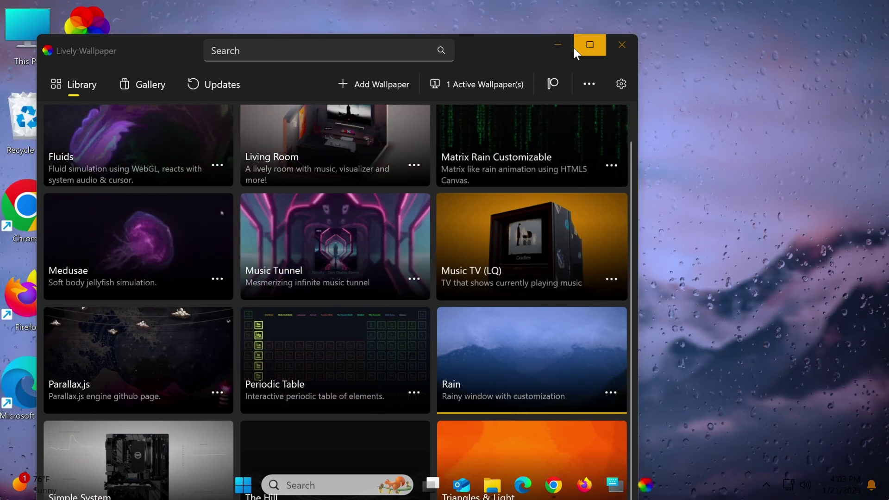
left_click(559, 45)
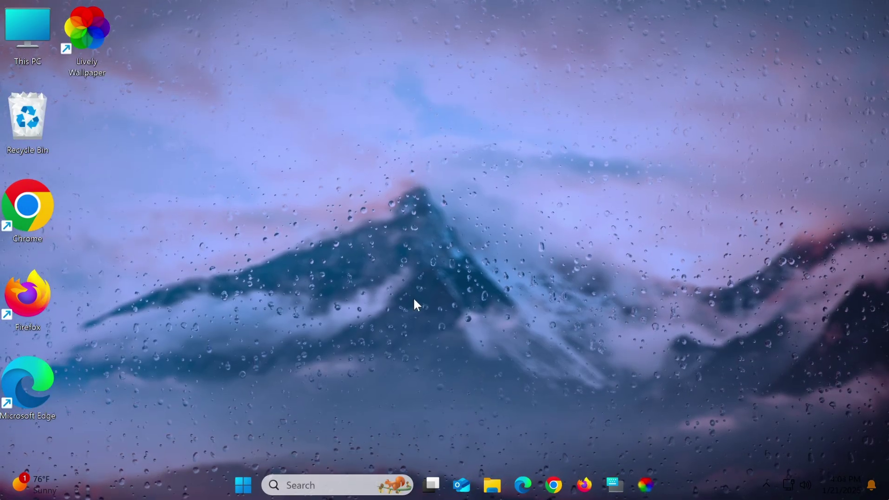
key("alt+Tab")
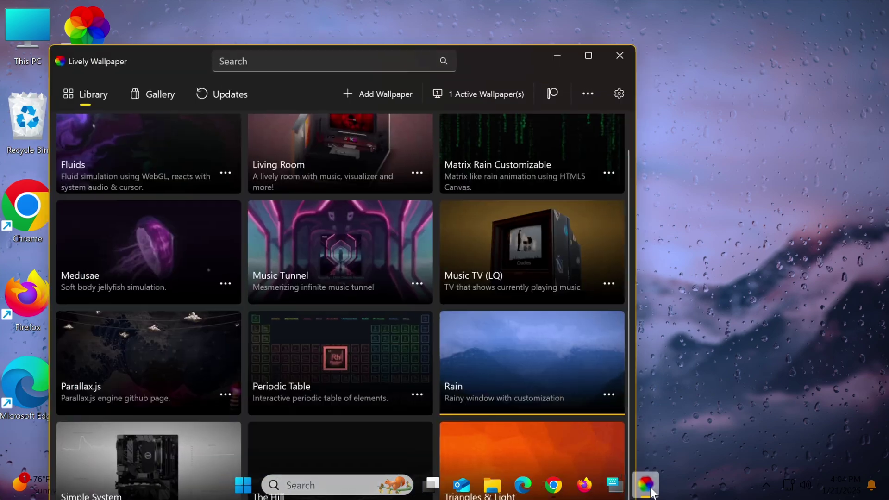
left_click(588, 44)
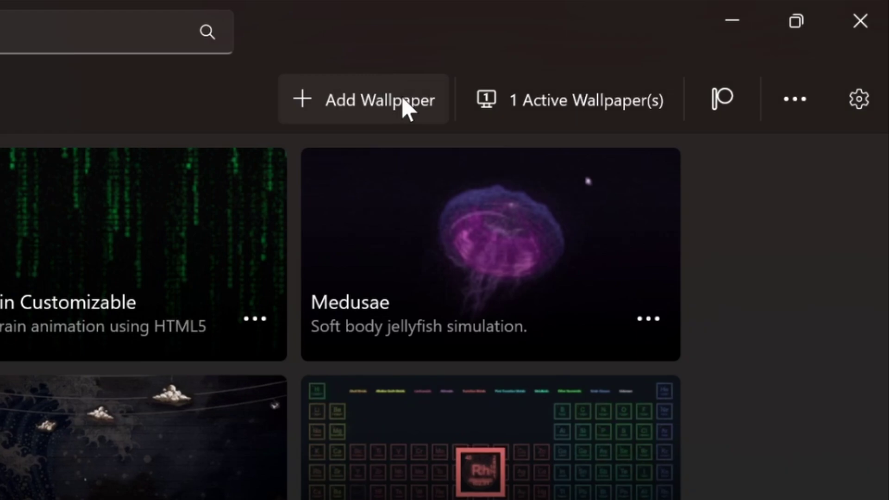
Add the vineyard JPG from Downloads as a new wallpaper, apply it, and view the desktop
left_click(407, 106)
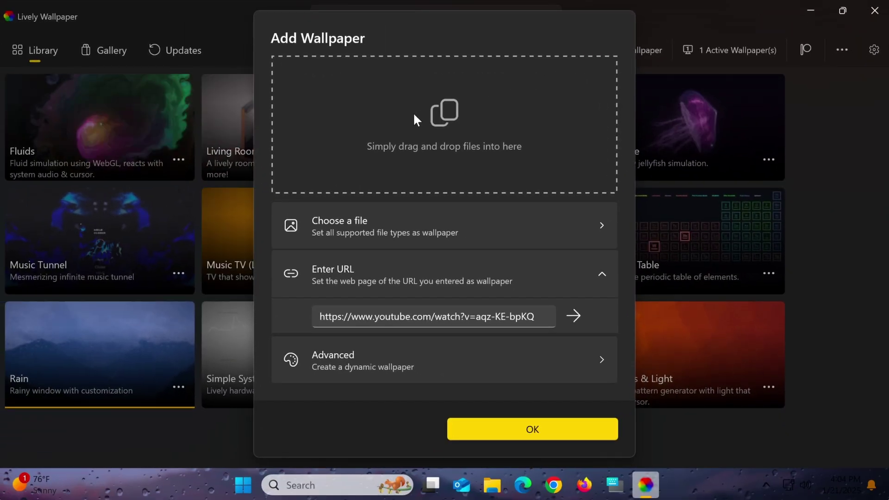
left_click(416, 224)
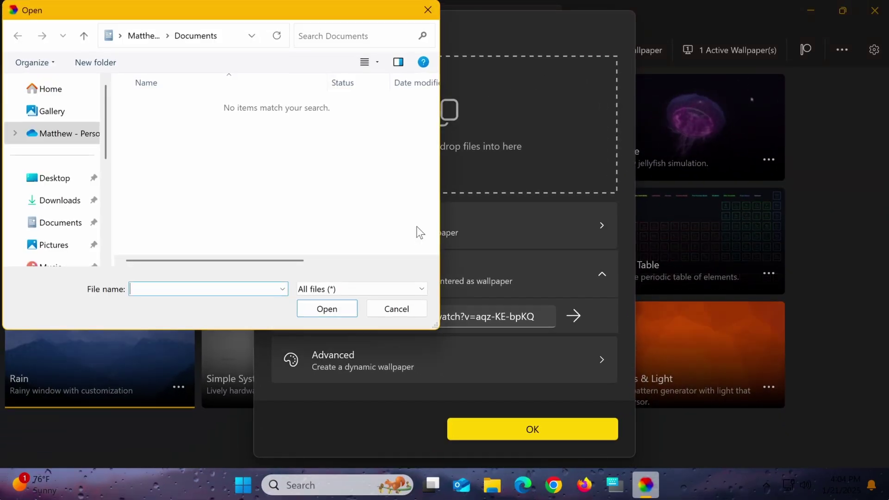
left_click(41, 202)
left_click(343, 303)
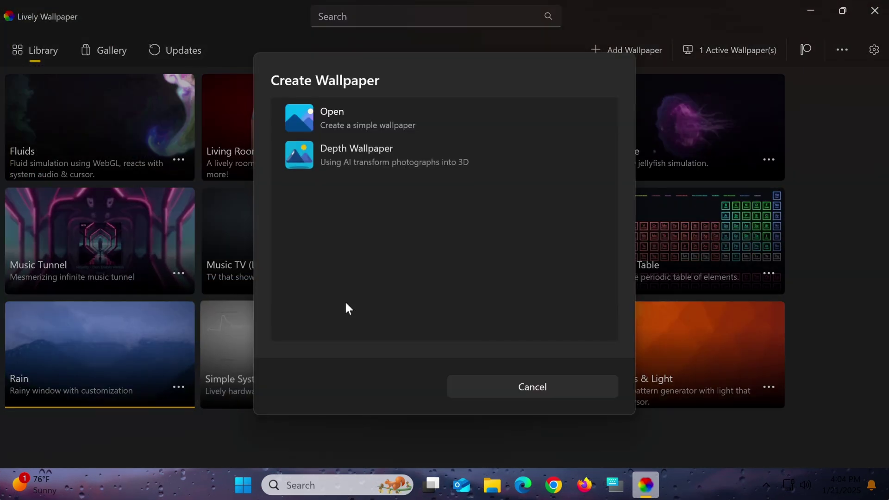
left_click(379, 113)
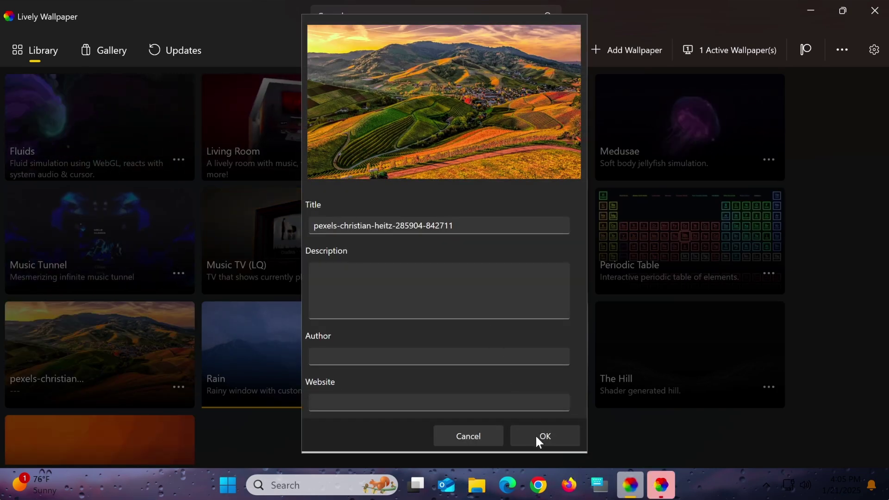
left_click(536, 436)
left_click(810, 11)
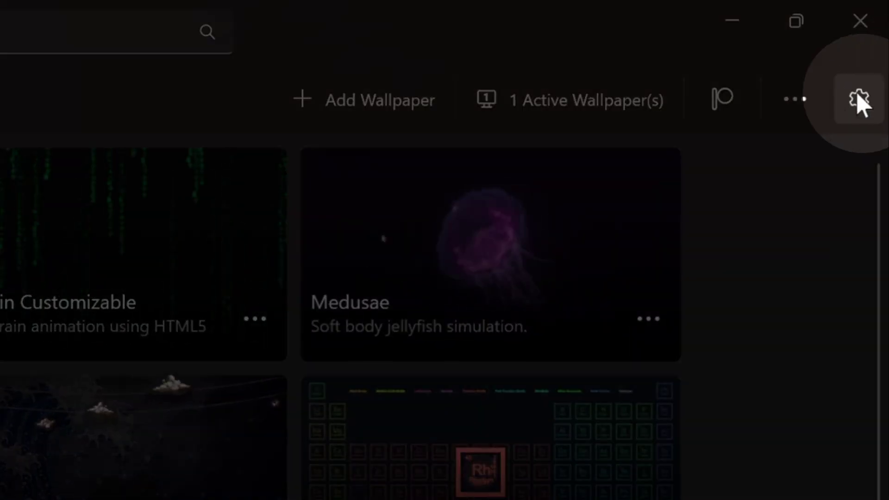
Set the wallpaper volume to 65 in Lively's General settings
left_click(860, 102)
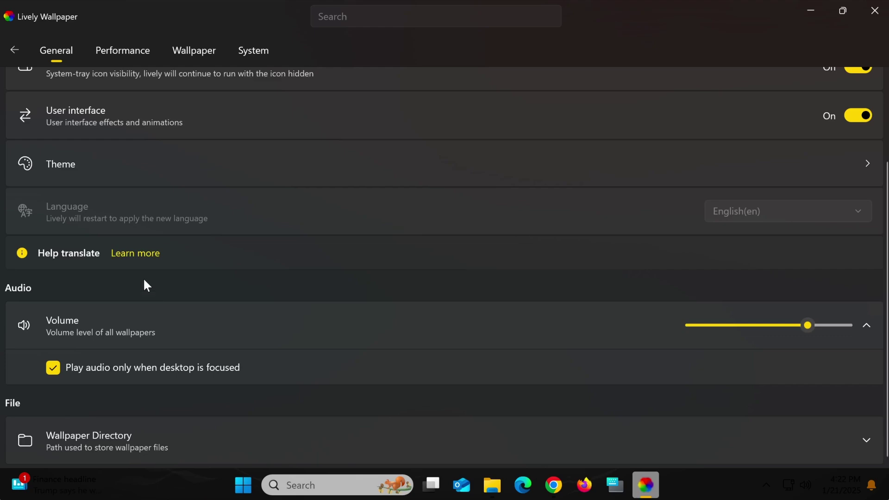
left_click_drag(806, 327, 783, 327)
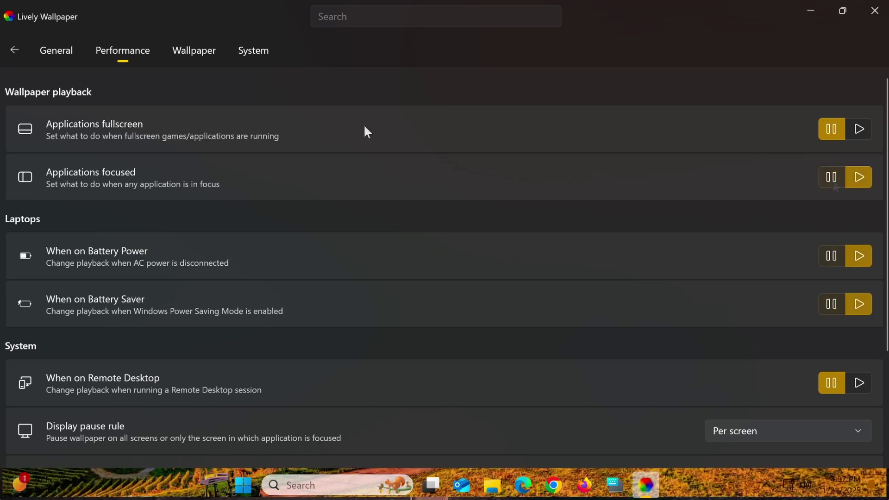
Scroll down the Performance settings to review the pause rules
scroll(364, 125, "down", 3)
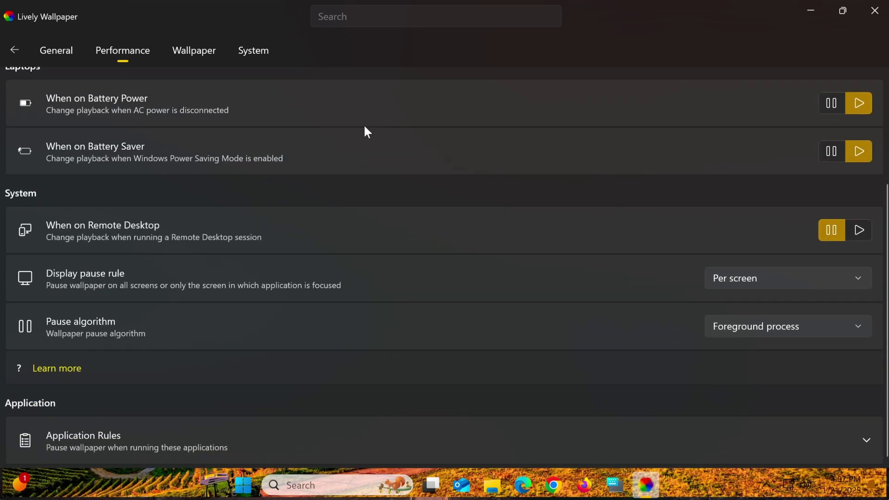